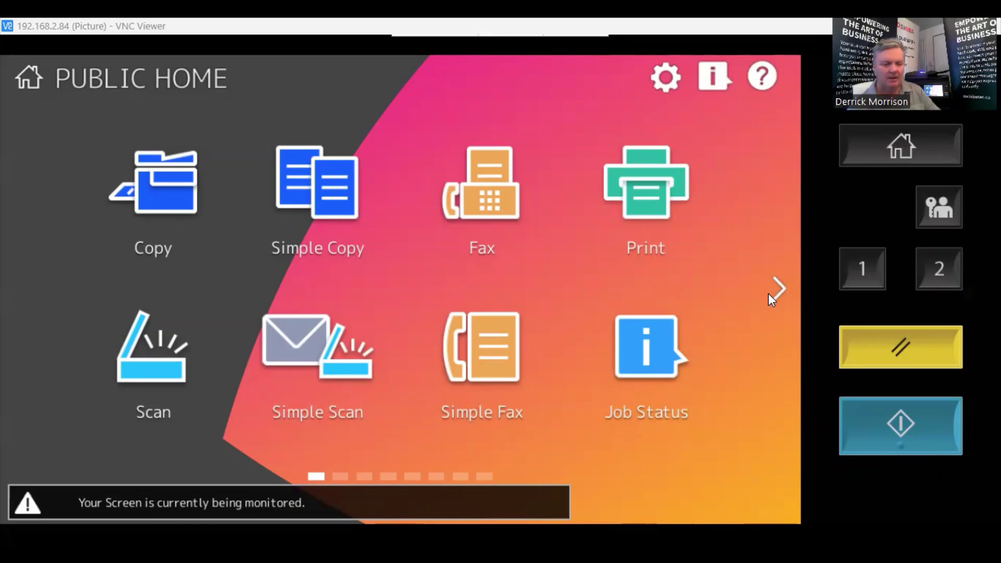
# Page to the next home screen and launch the 'for SharePoint Online' app.
pyautogui.click(777, 291)
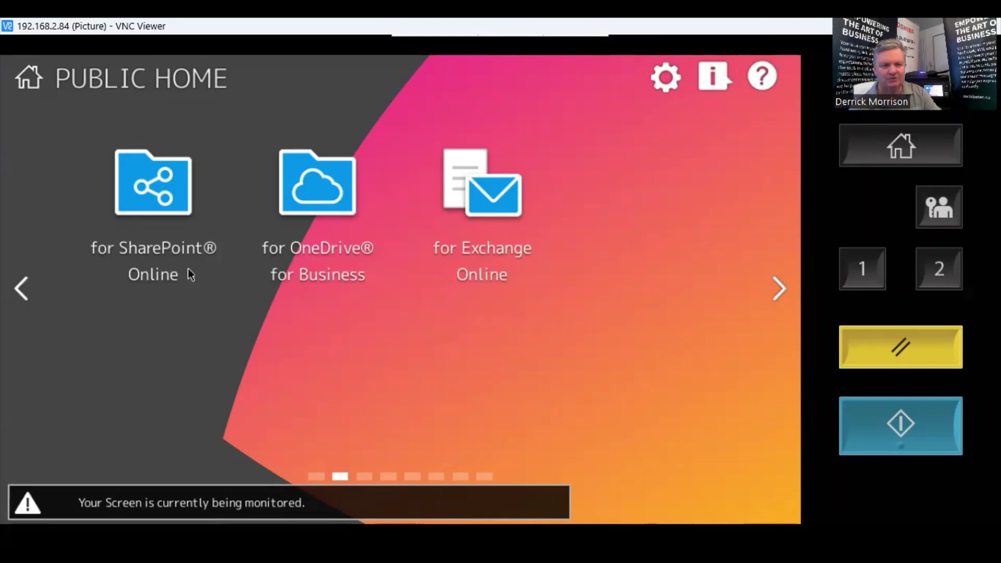
pyautogui.click(149, 194)
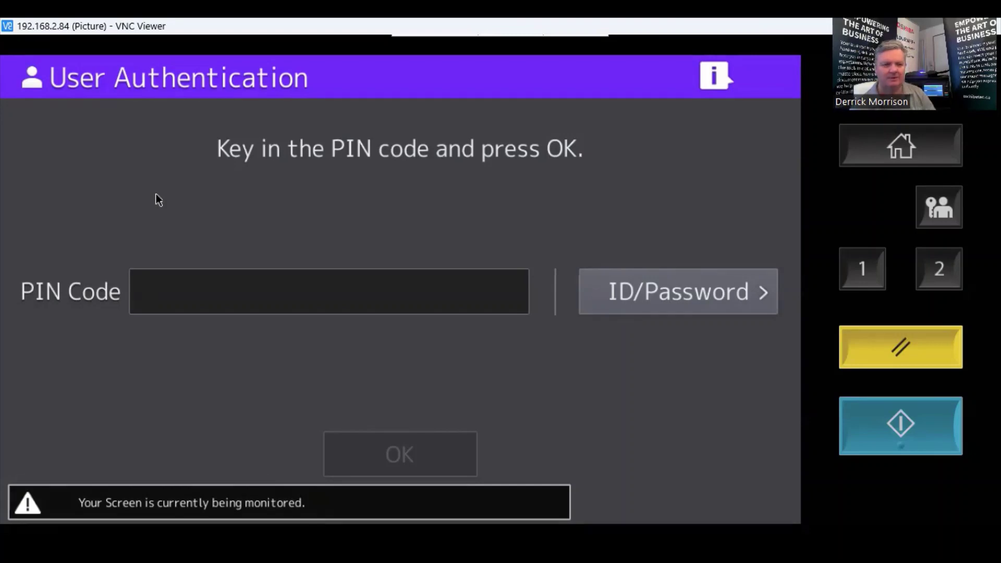
# Enter the PIN code on the keypad and submit it to sign in.
pyautogui.click(170, 299)
pyautogui.click(601, 135)
pyautogui.click(603, 134)
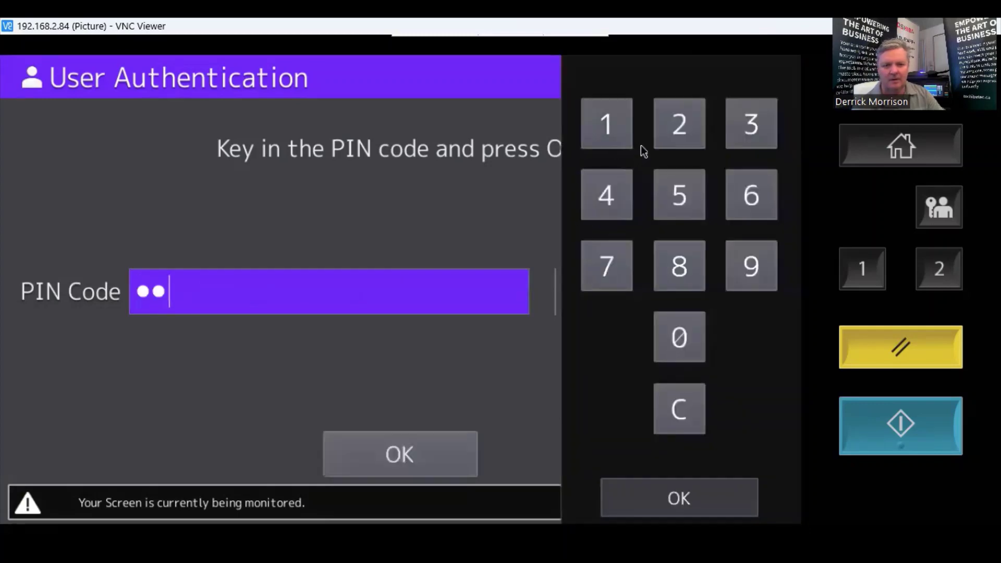
pyautogui.click(660, 136)
pyautogui.click(661, 137)
pyautogui.click(734, 134)
pyautogui.click(736, 134)
pyautogui.click(423, 449)
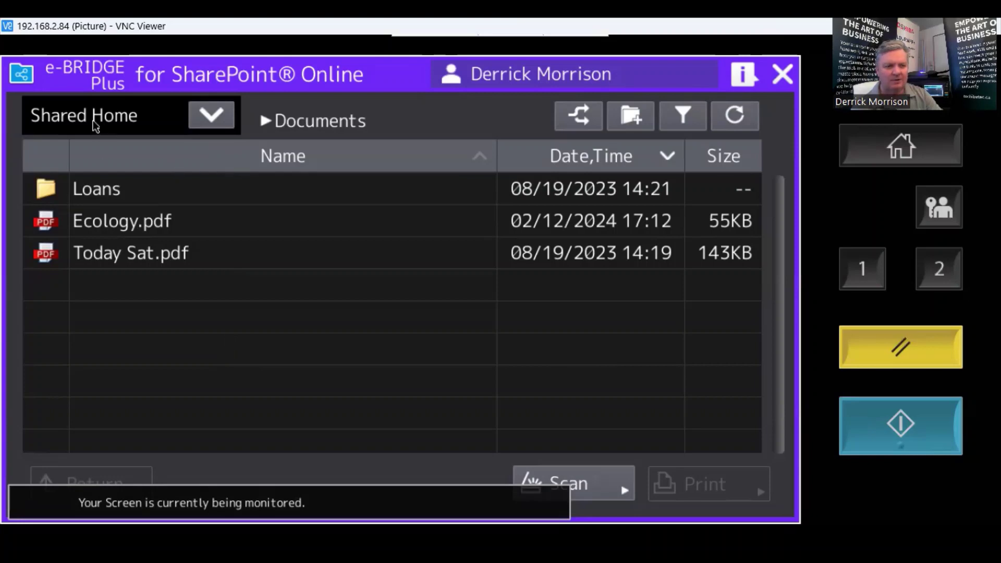
# Change the site to Eagle River and open the Documents folder under Files.
pyautogui.click(584, 124)
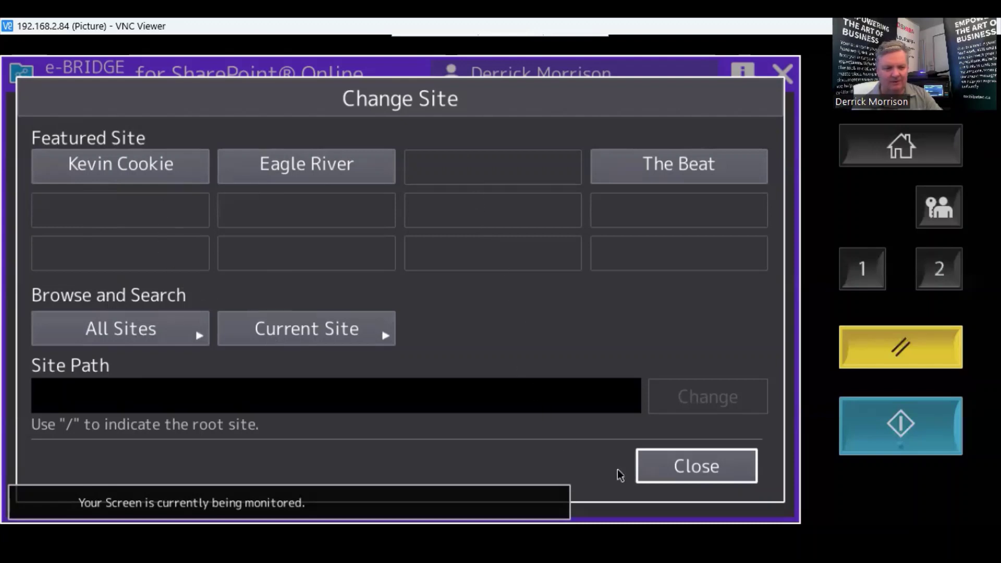
pyautogui.click(278, 172)
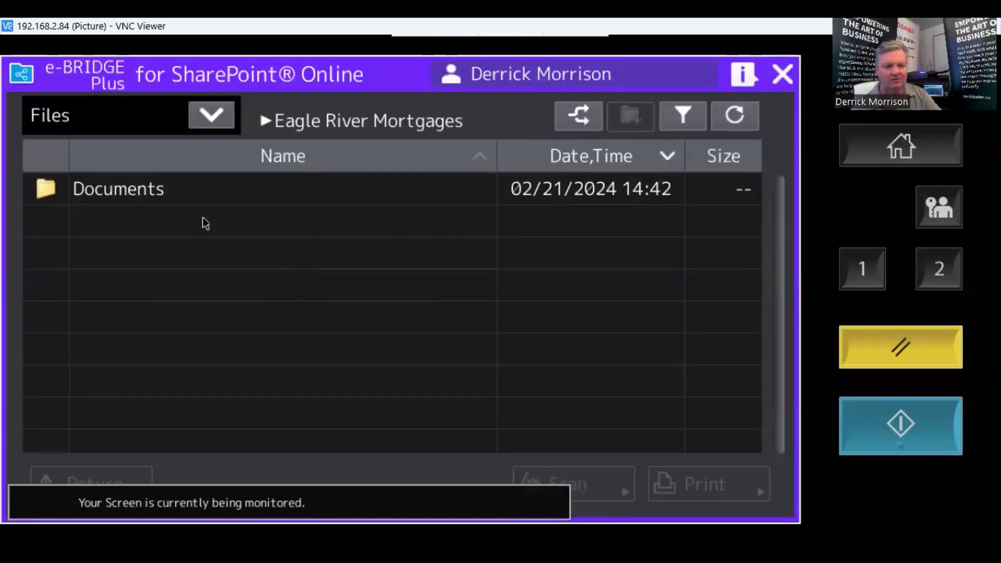
pyautogui.click(211, 118)
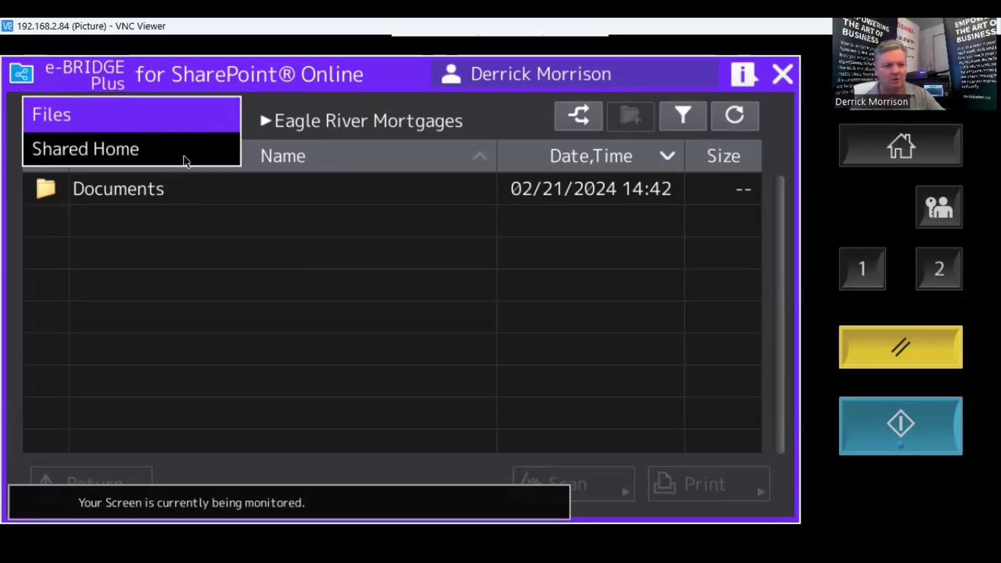
pyautogui.click(49, 115)
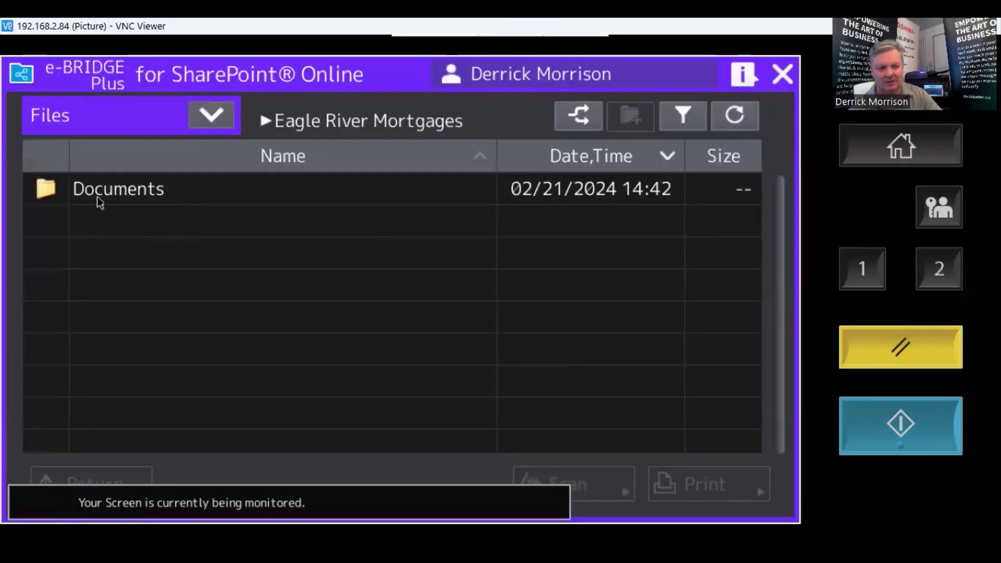
pyautogui.click(97, 196)
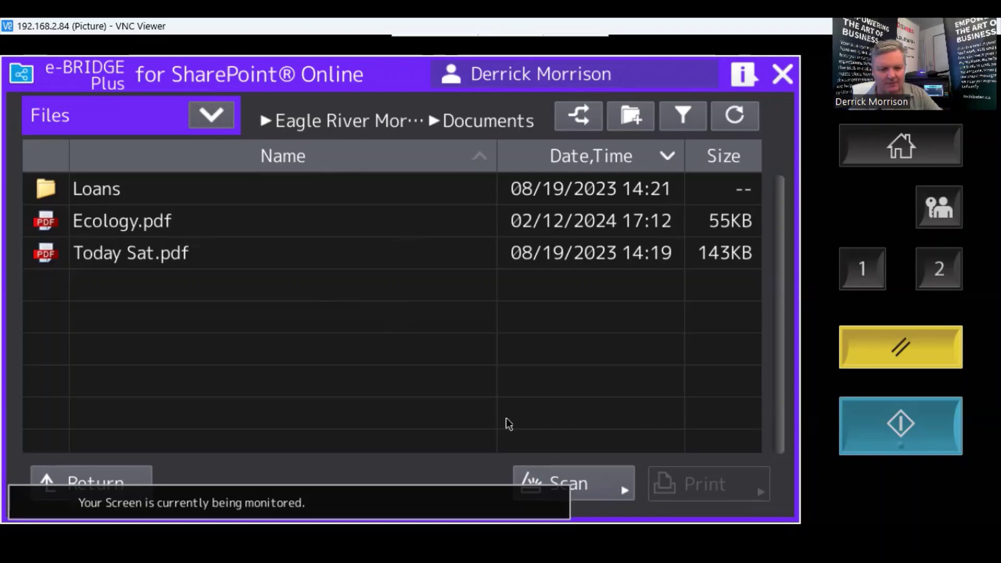
# Rename the scan file to 'Maritime Bus' in the scan settings.
pyautogui.click(596, 474)
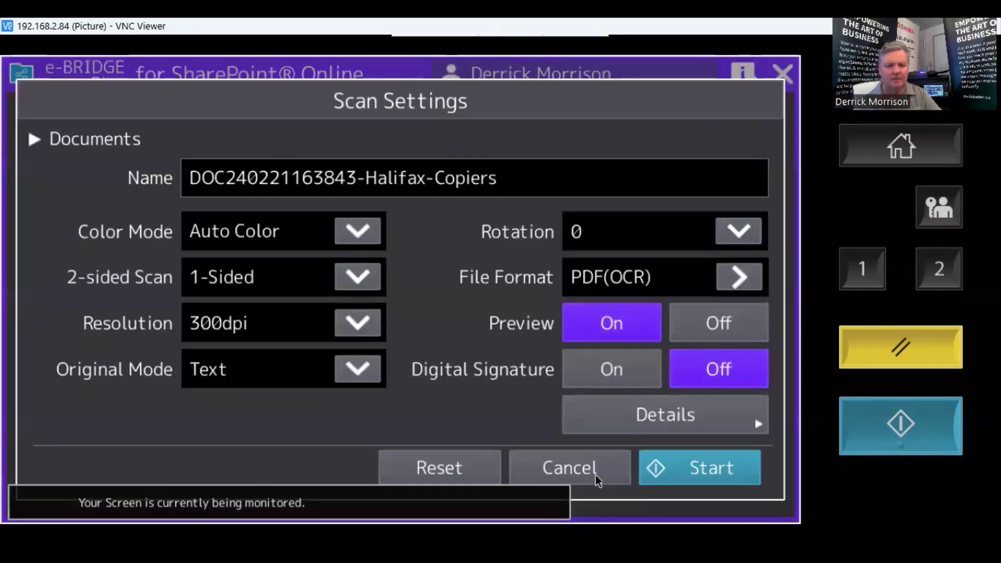
pyautogui.click(503, 186)
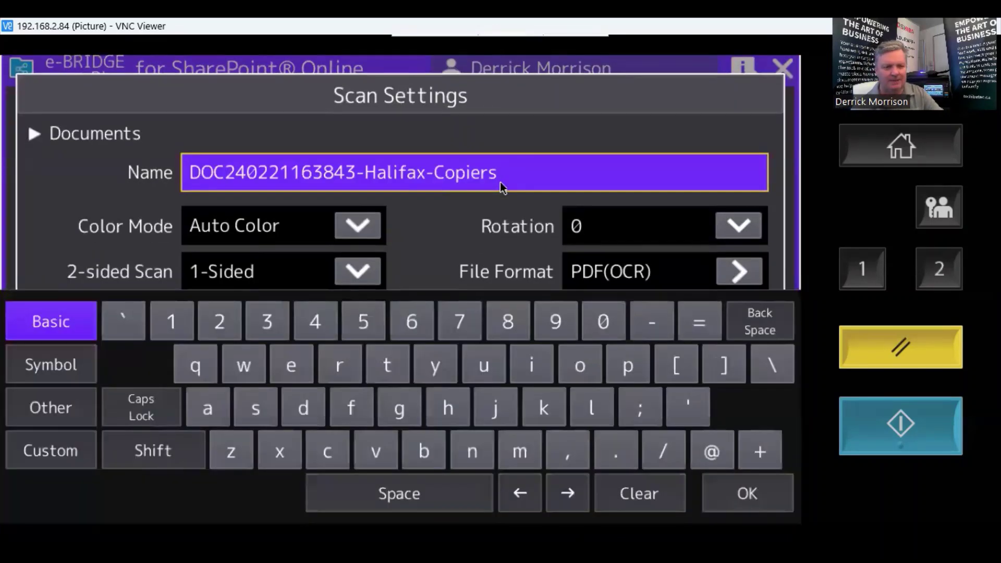
pyautogui.click(635, 481)
pyautogui.write('M')
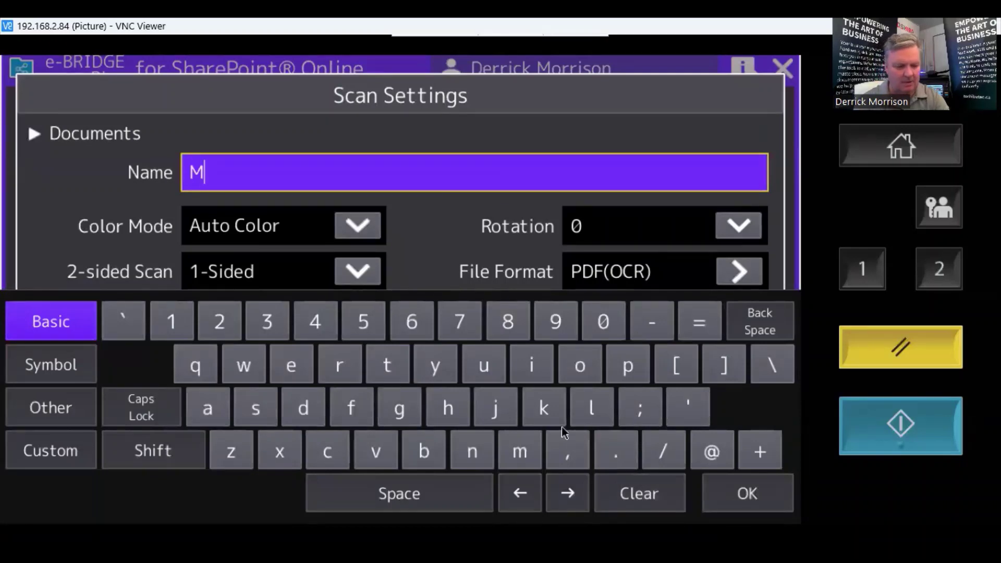
pyautogui.write('aritim')
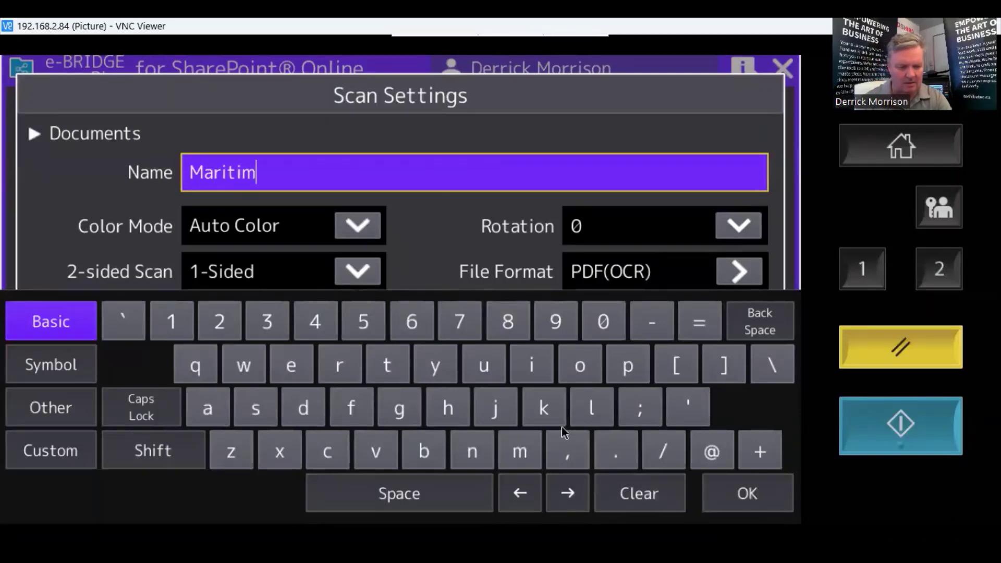
pyautogui.write('e Bus')
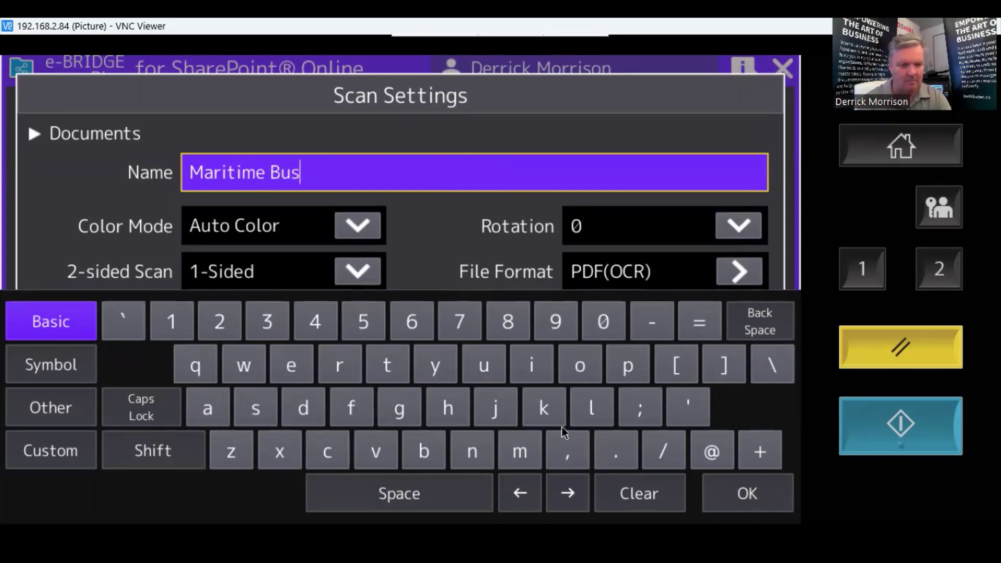
pyautogui.press('Return')
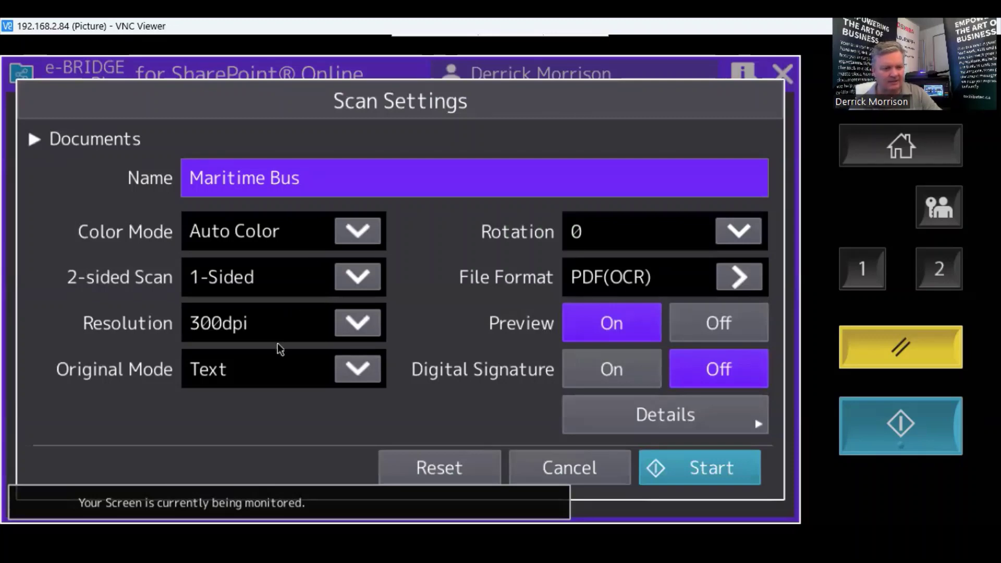
# Keep the file format as PDF with OCR turned on.
pyautogui.click(737, 284)
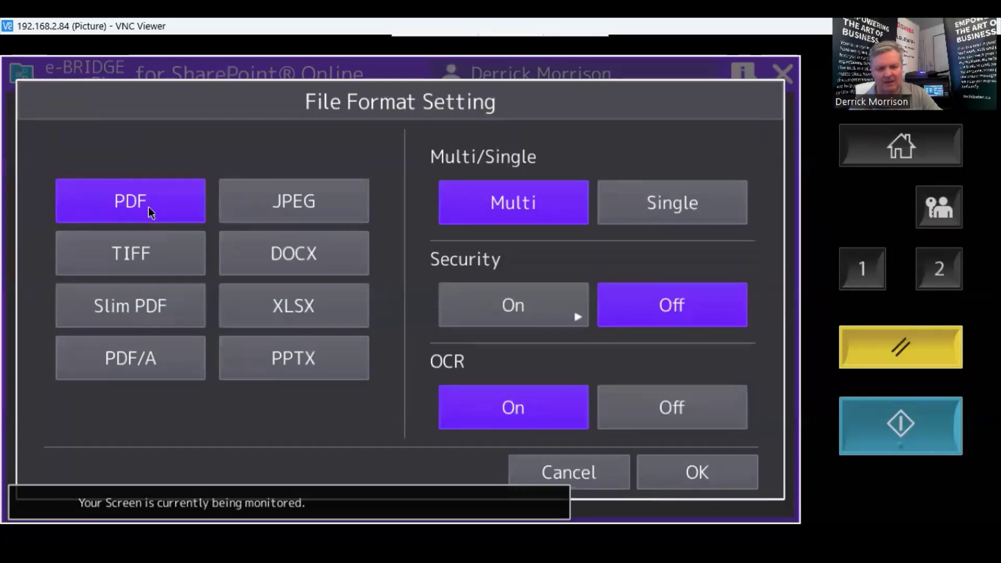
pyautogui.click(682, 485)
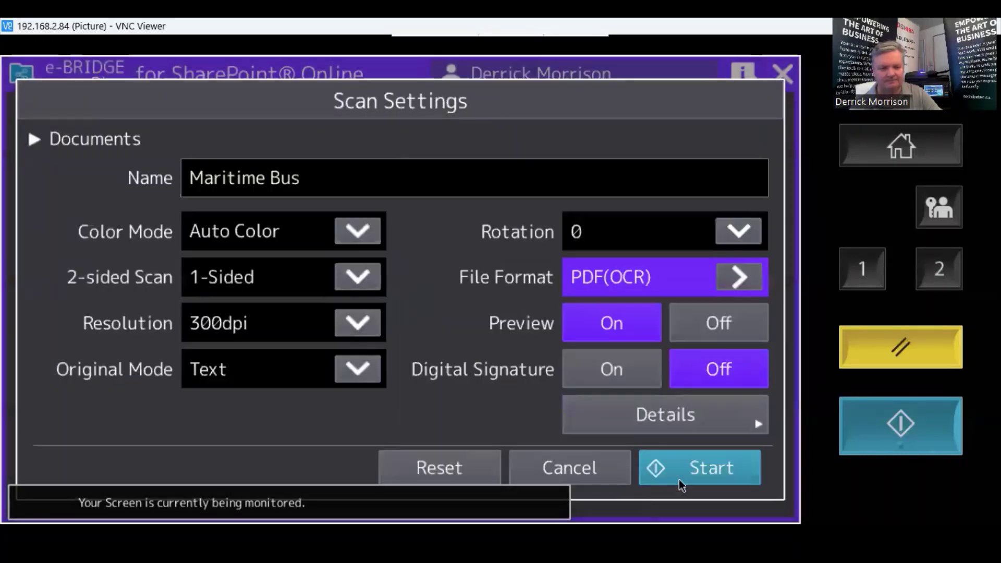
pyautogui.click(720, 282)
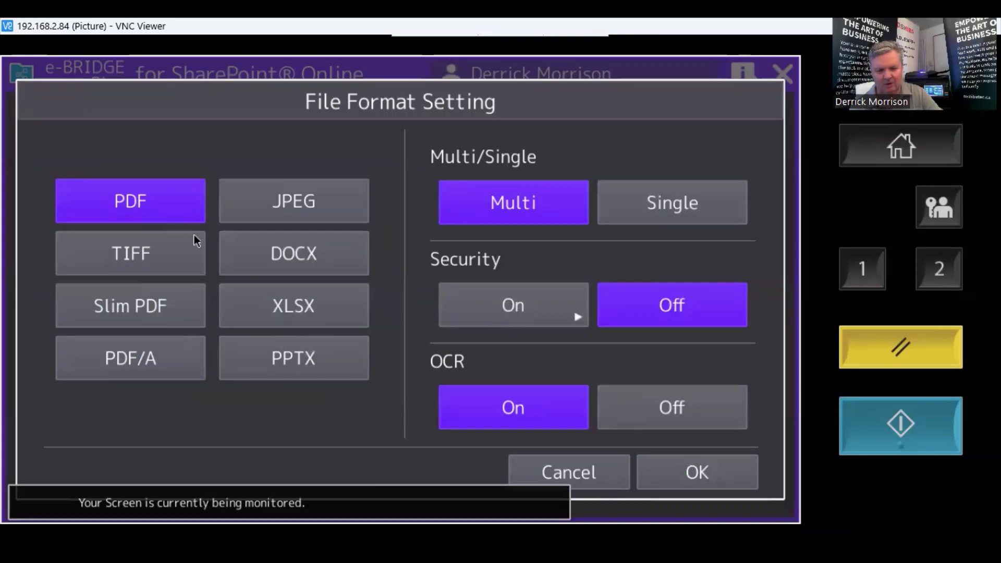
pyautogui.click(689, 480)
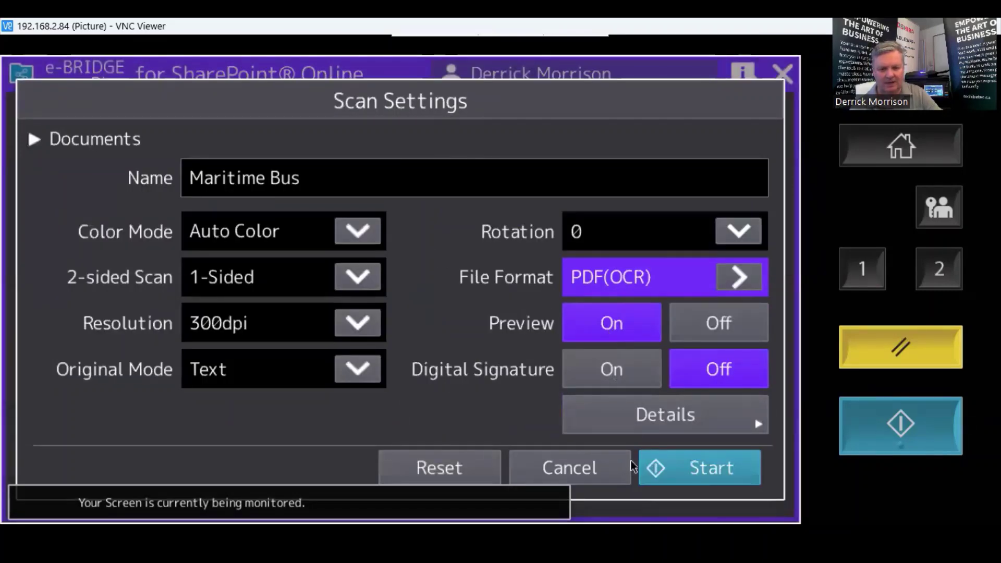
# Scan the one-page document and finish the job to create the PDF.
pyautogui.click(683, 469)
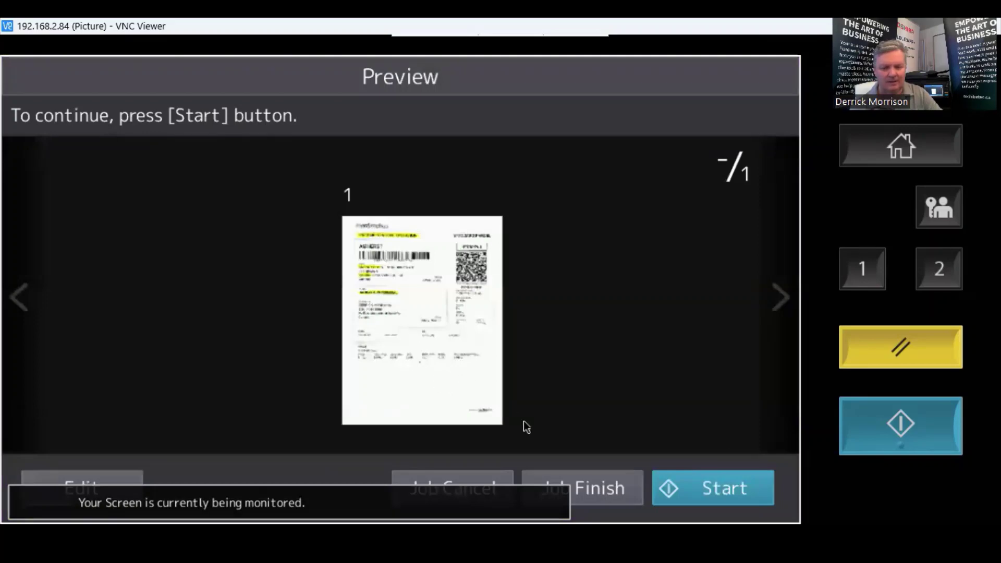
pyautogui.click(596, 483)
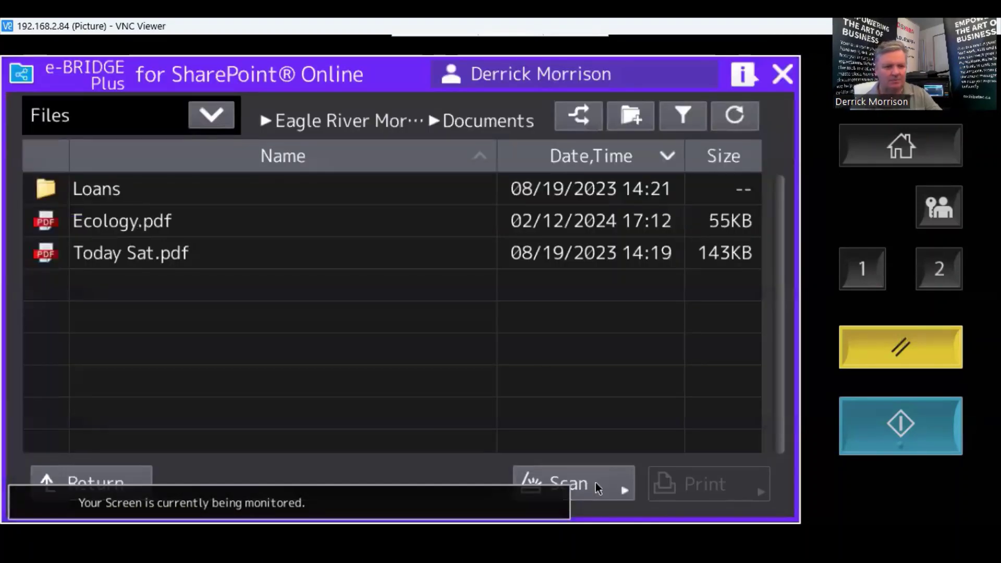
# Refresh Documents, preview the new Maritime Bus.pdf thumbnail, then switch to the SharePoint browser.
pyautogui.click(736, 122)
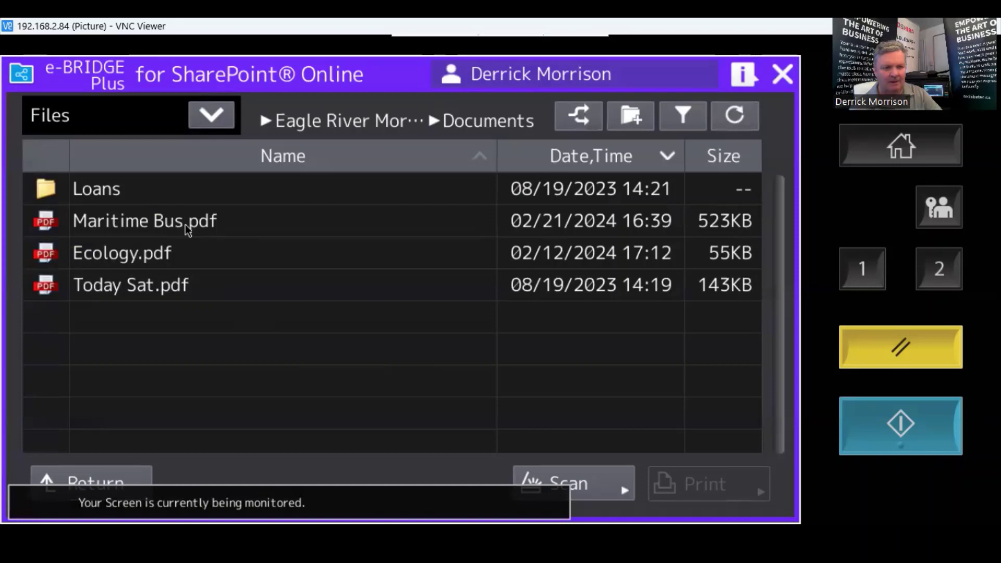
pyautogui.click(183, 228)
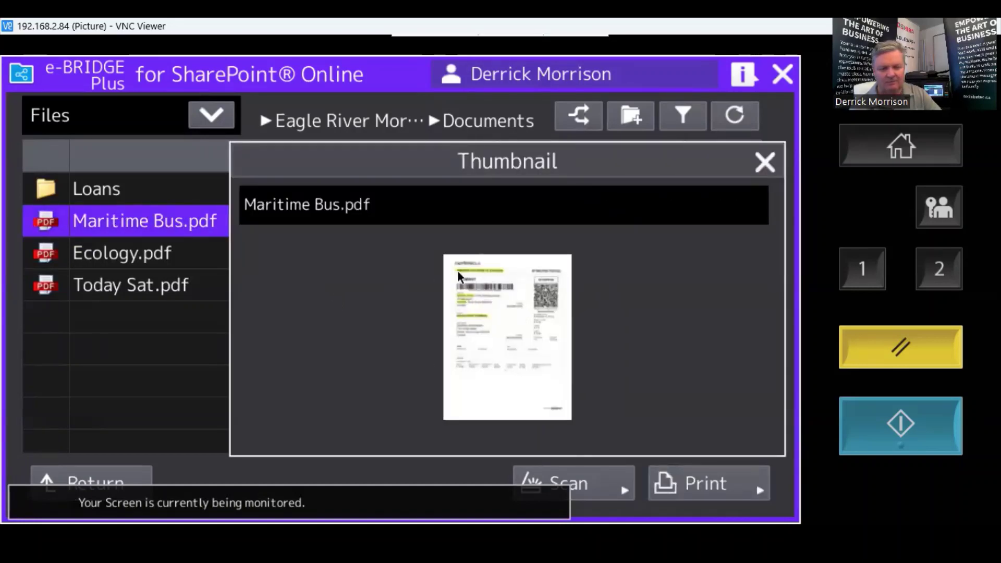
pyautogui.click(765, 162)
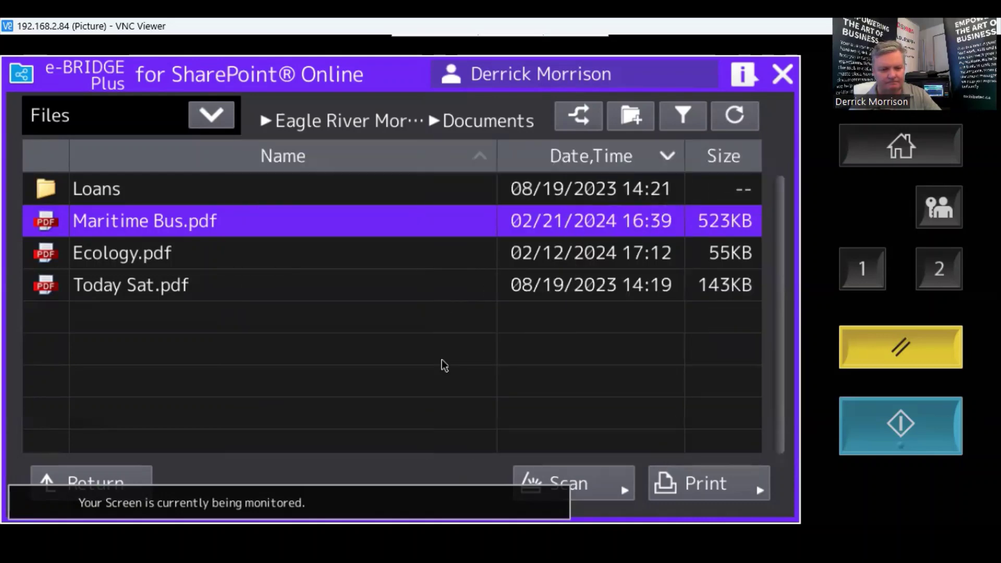
pyautogui.hotkey('alt', 'Tab')
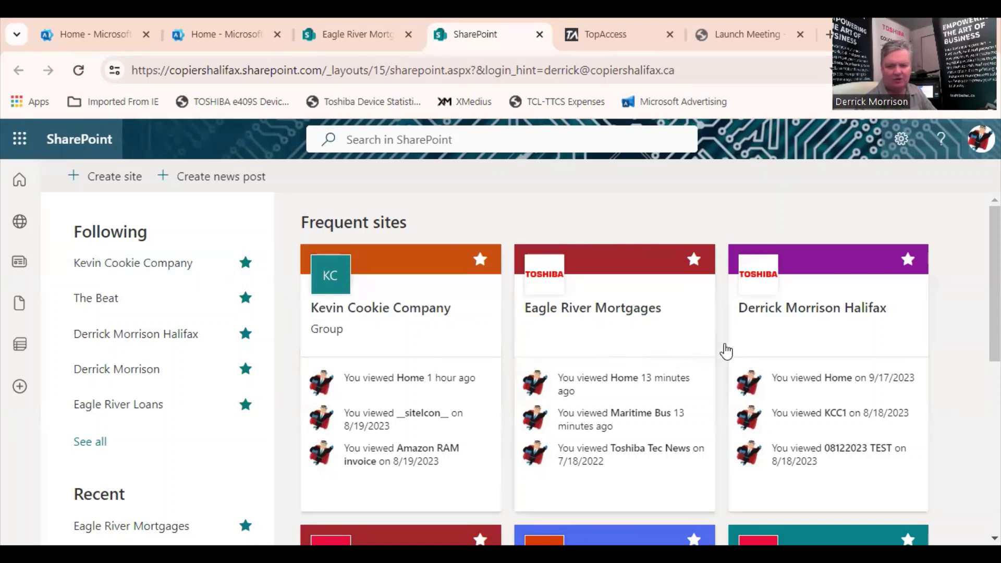
# Search SharePoint for 'Maritime Bus' to locate the file in Eagle River Mortgages Documents.
pyautogui.click(408, 144)
pyautogui.write('Maritime')
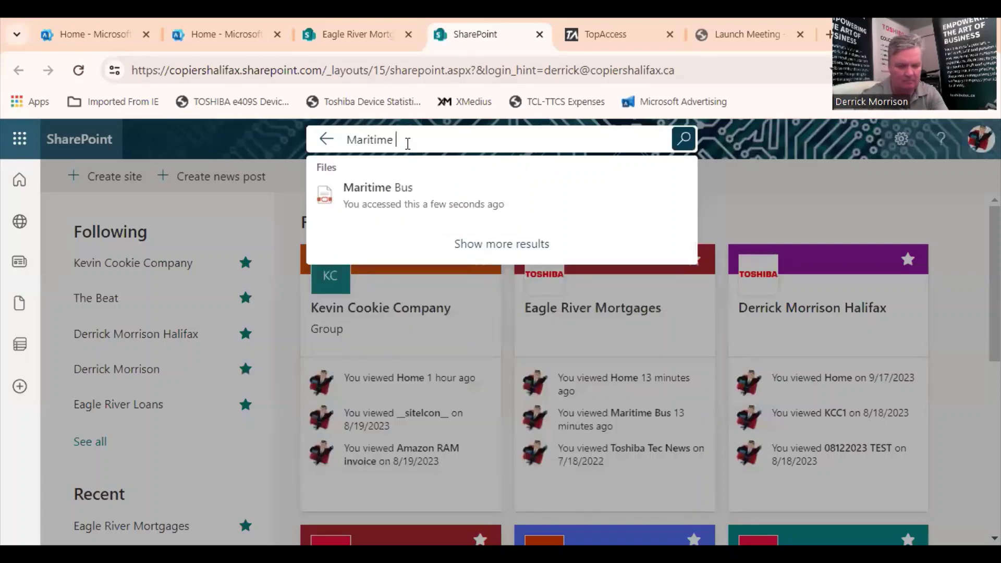
pyautogui.write('Bus')
pyautogui.press('Return')
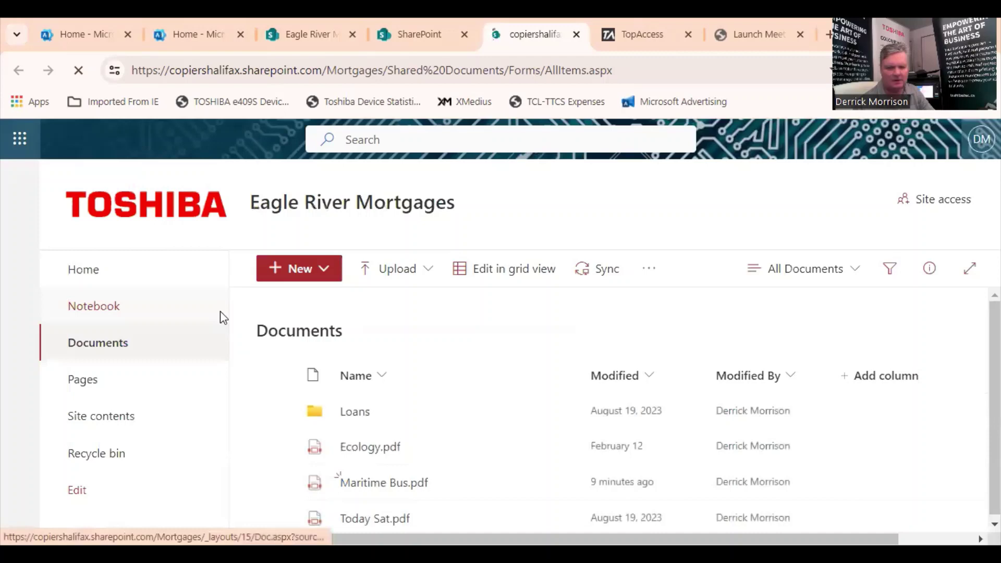
# Open Maritime Bus.pdf, zoom it to 150%, and scroll to the label's top.
pyautogui.click(365, 478)
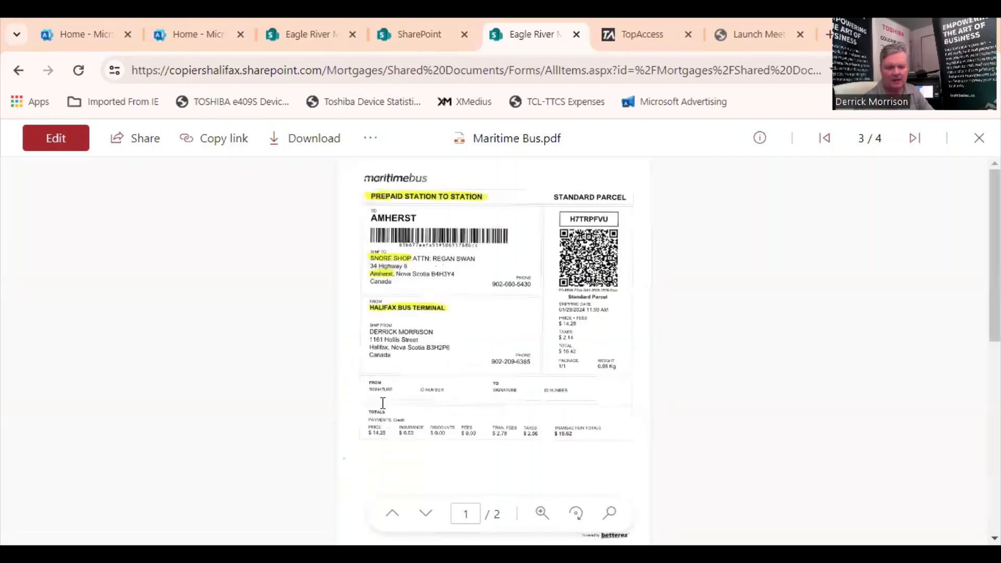
pyautogui.click(542, 513)
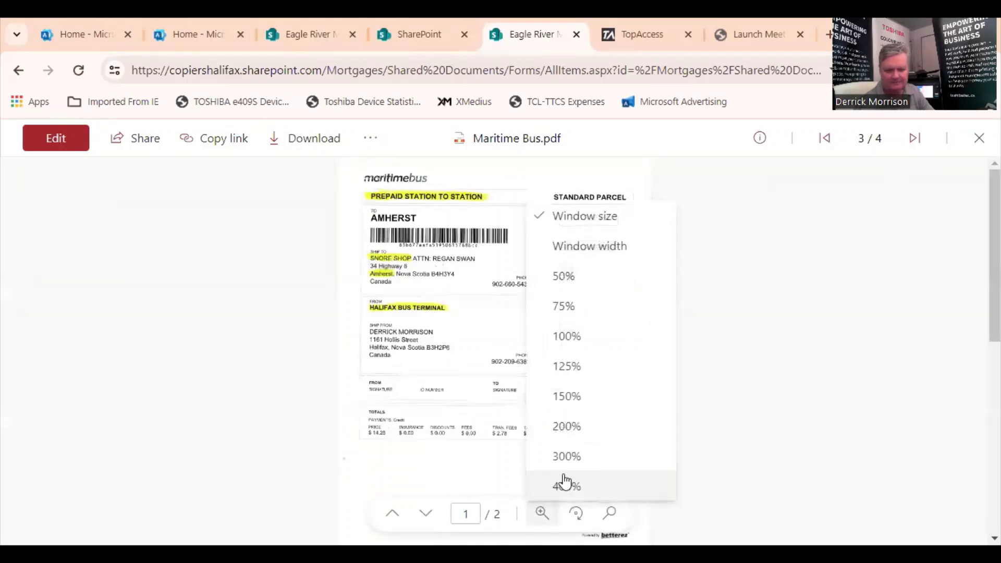
pyautogui.click(571, 400)
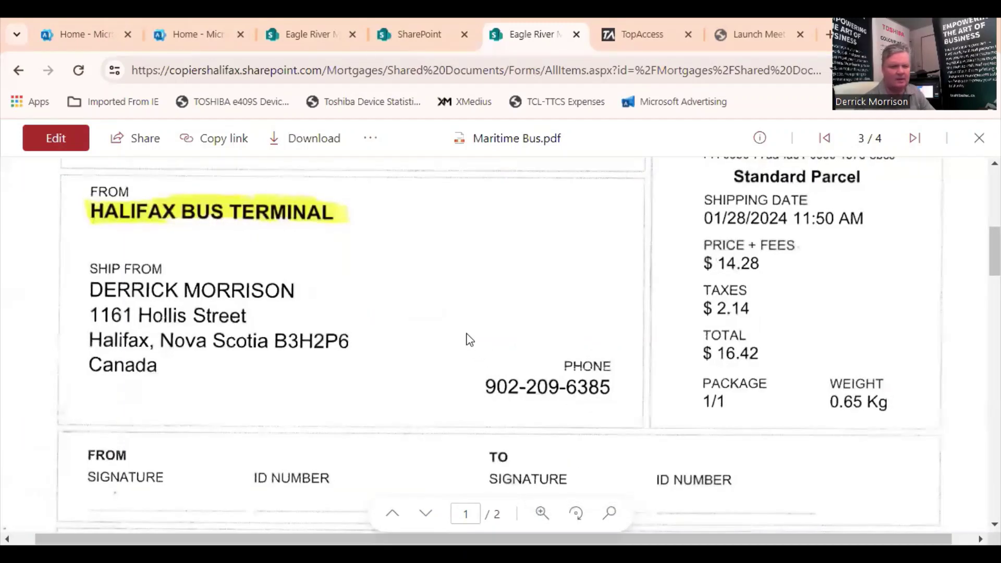
pyautogui.scroll(6, 469, 340)
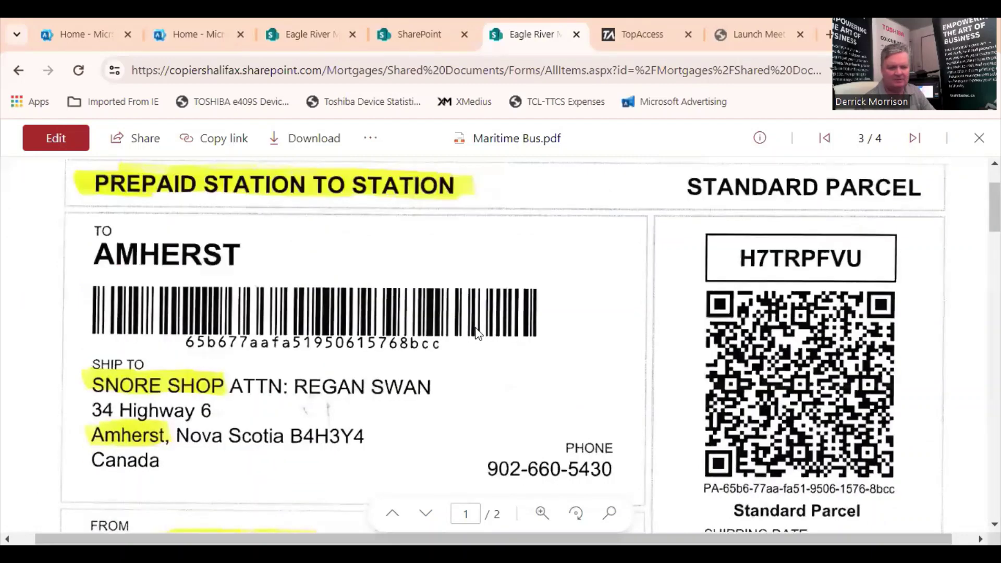
pyautogui.scroll(2, 476, 334)
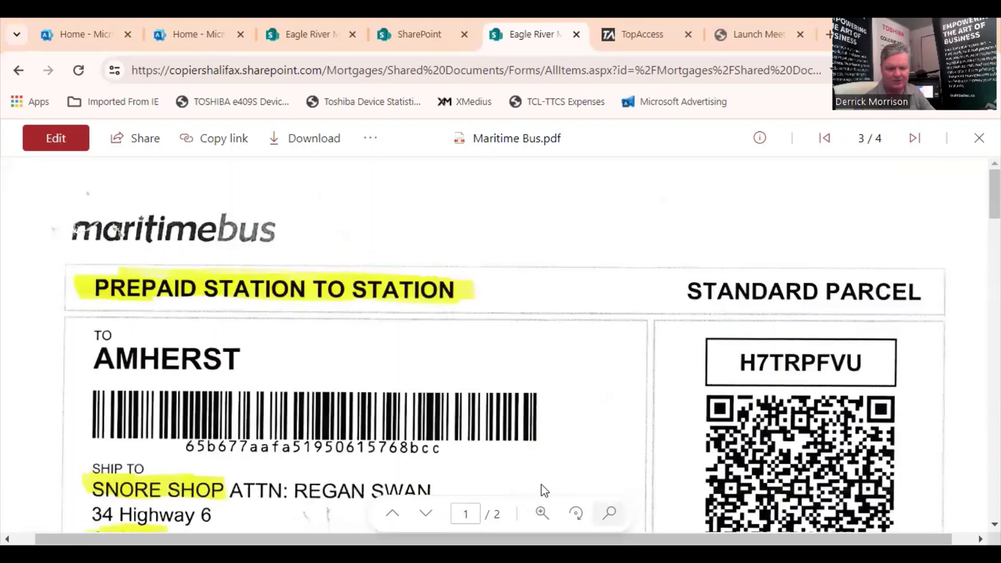
# Search the PDF's text for 'Snore Shop' to confirm the OCR match.
pyautogui.click(609, 513)
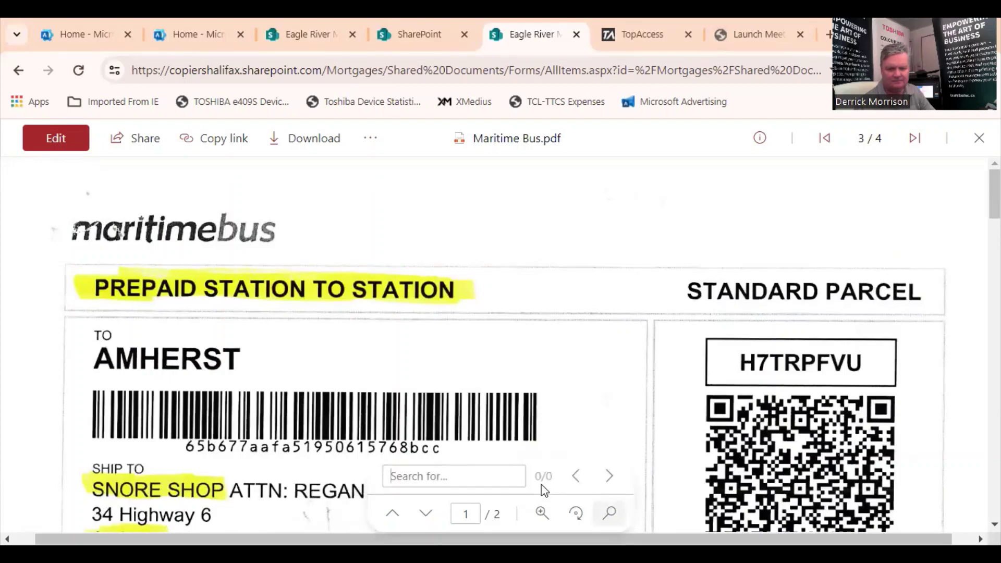
pyautogui.press('Escape')
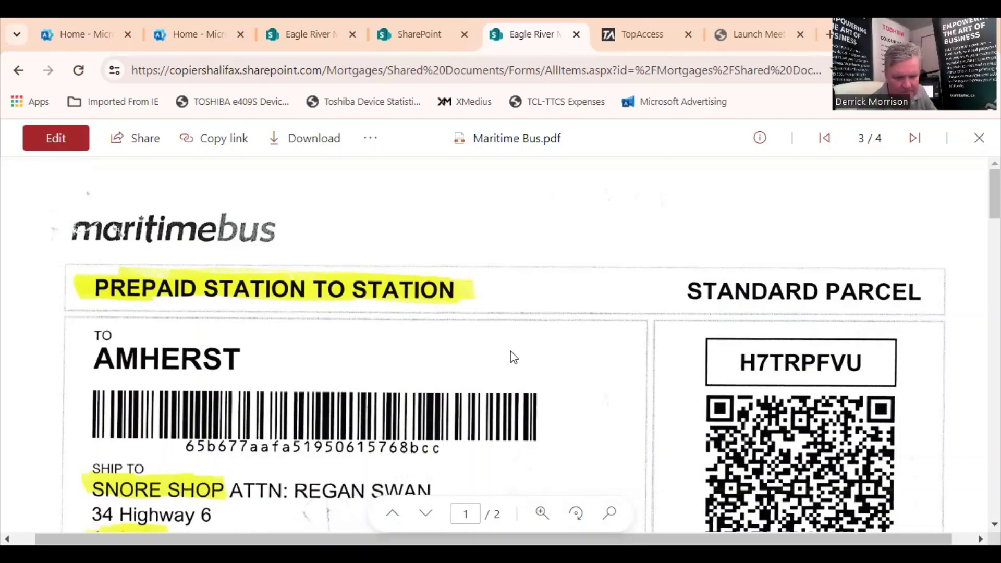
pyautogui.press('Tab')
pyautogui.press('Tab')
pyautogui.press('Tab')
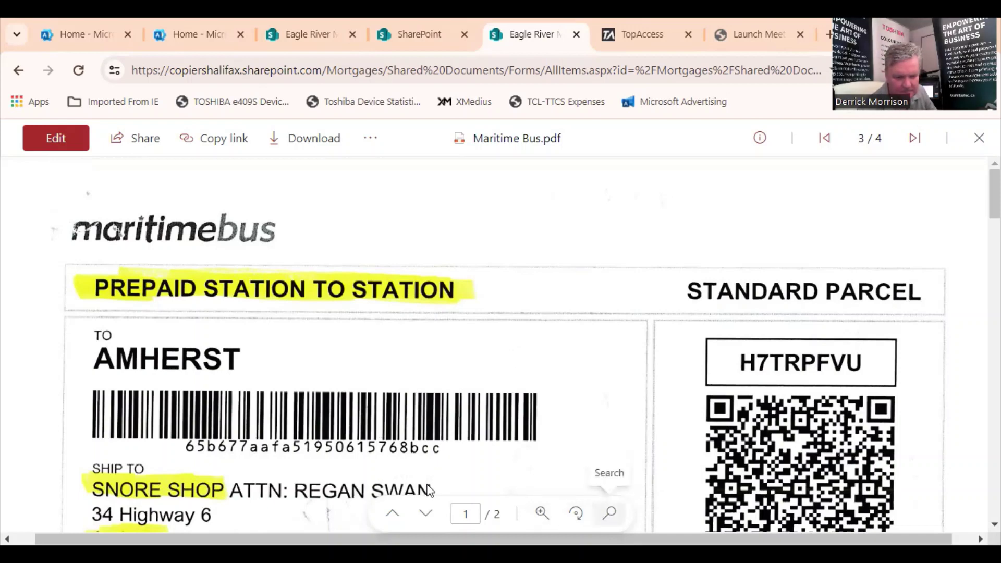
pyautogui.press('Return')
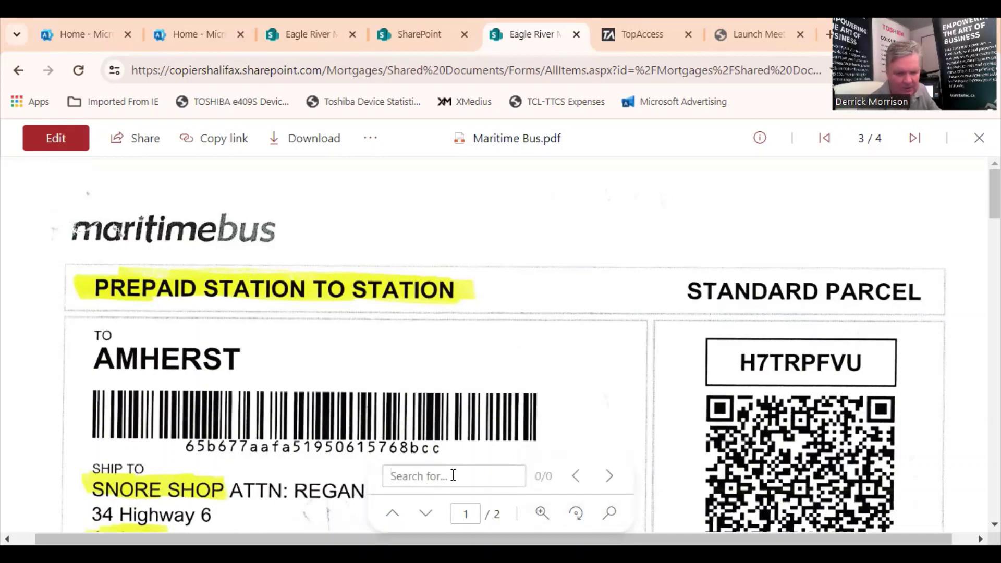
pyautogui.write('Sn')
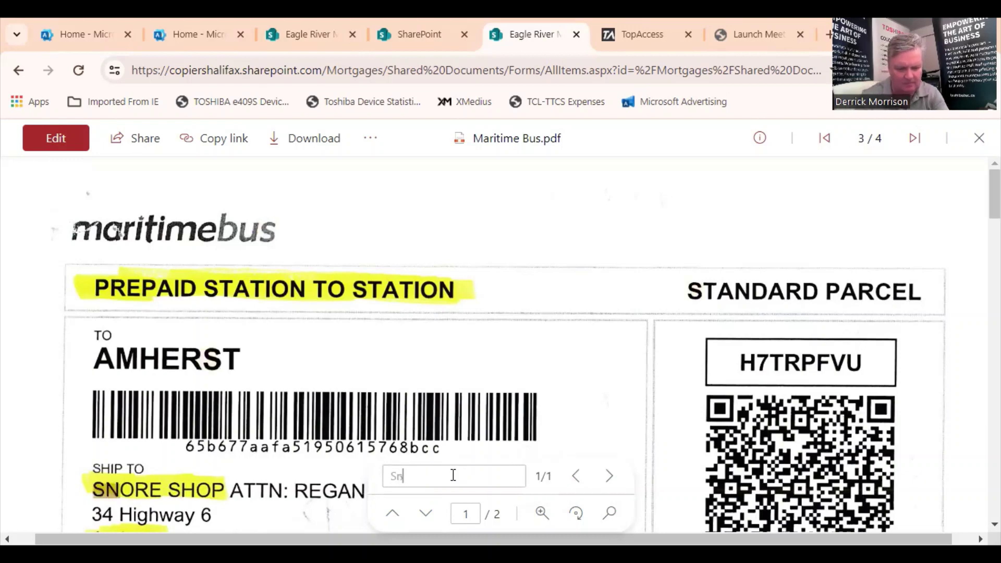
pyautogui.write('ore S')
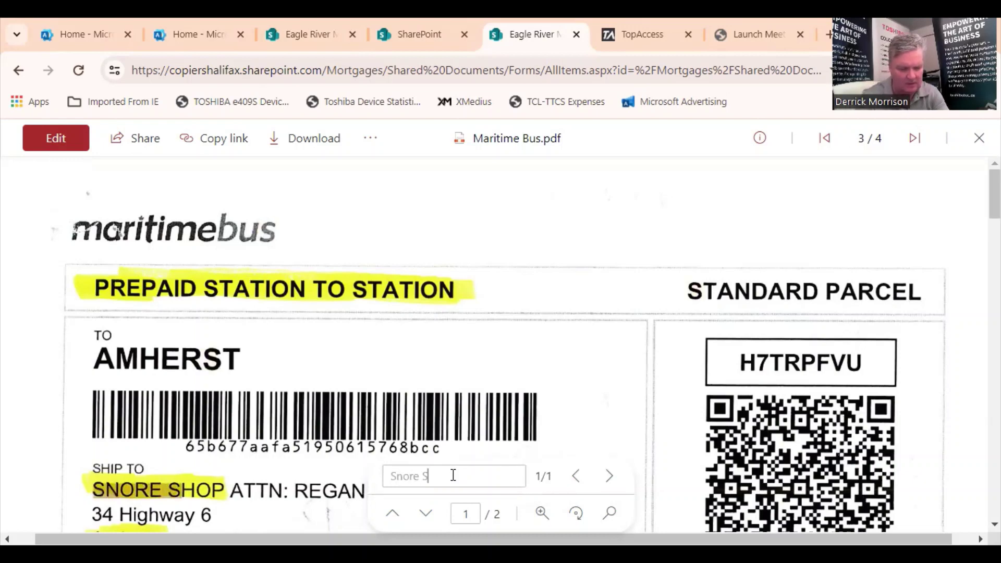
pyautogui.write('hop')
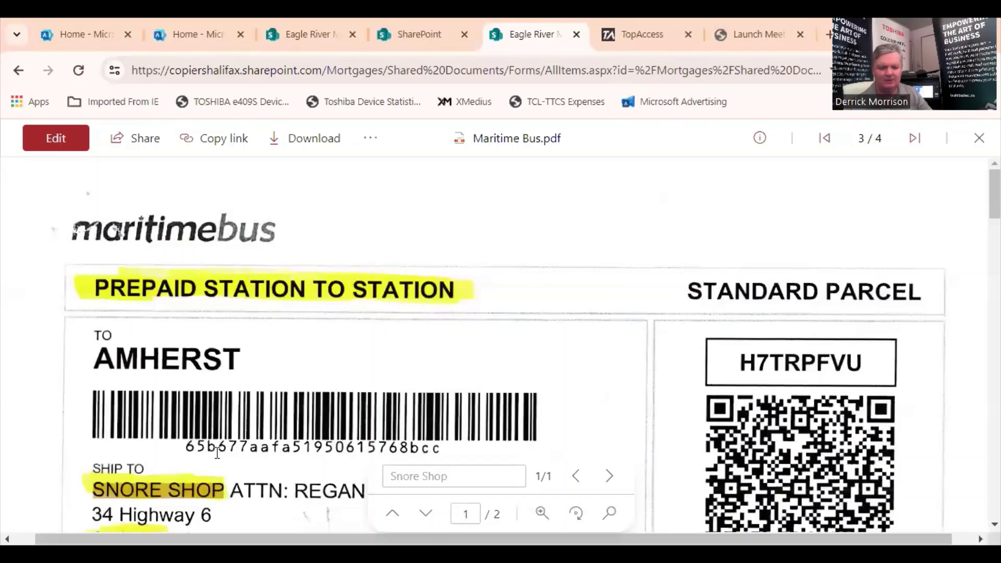
# Close the SharePoint tab and open Administration > Application > Application List in TopAccess.
pyautogui.hotkey('ctrl', 'w')
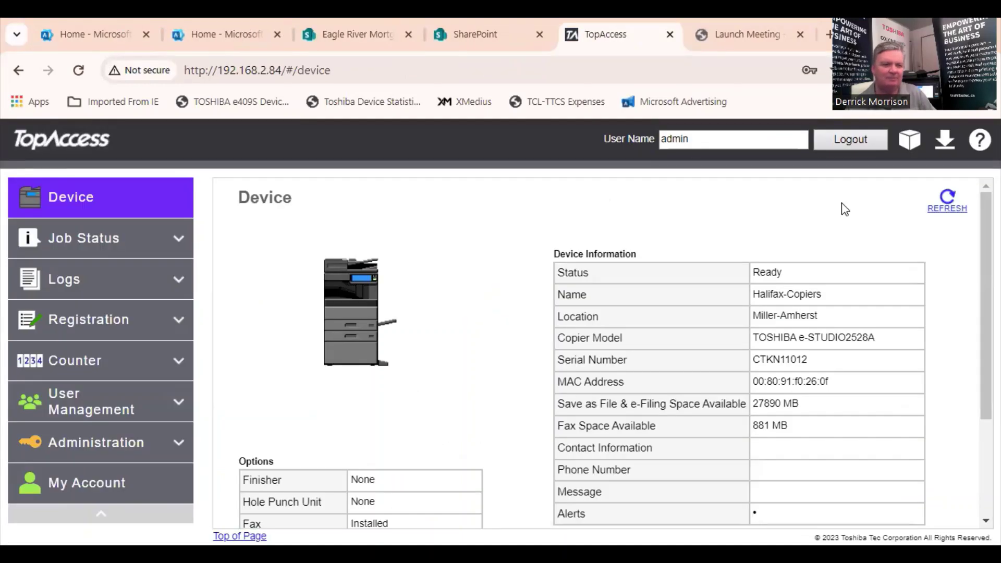
pyautogui.click(311, 69)
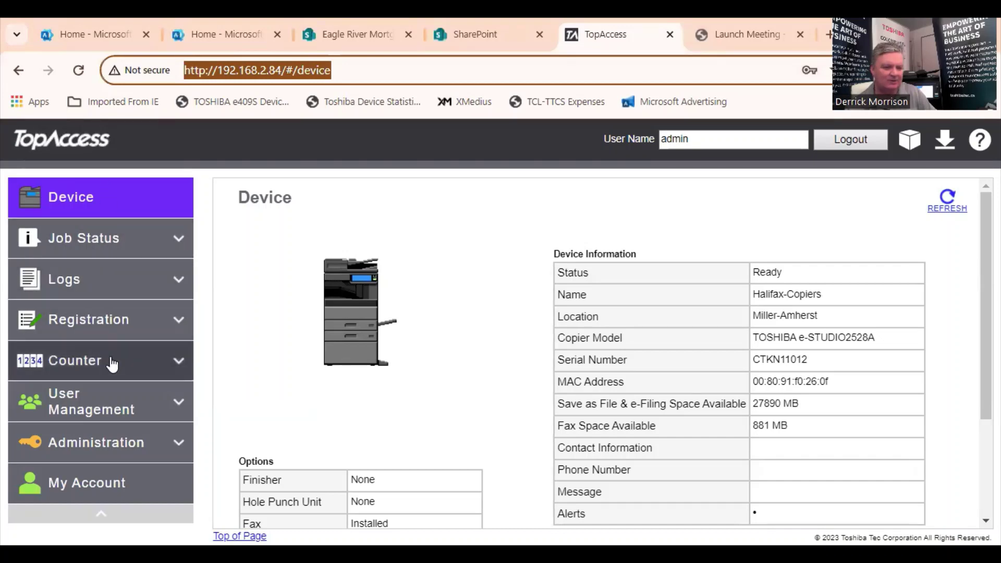
pyautogui.click(152, 449)
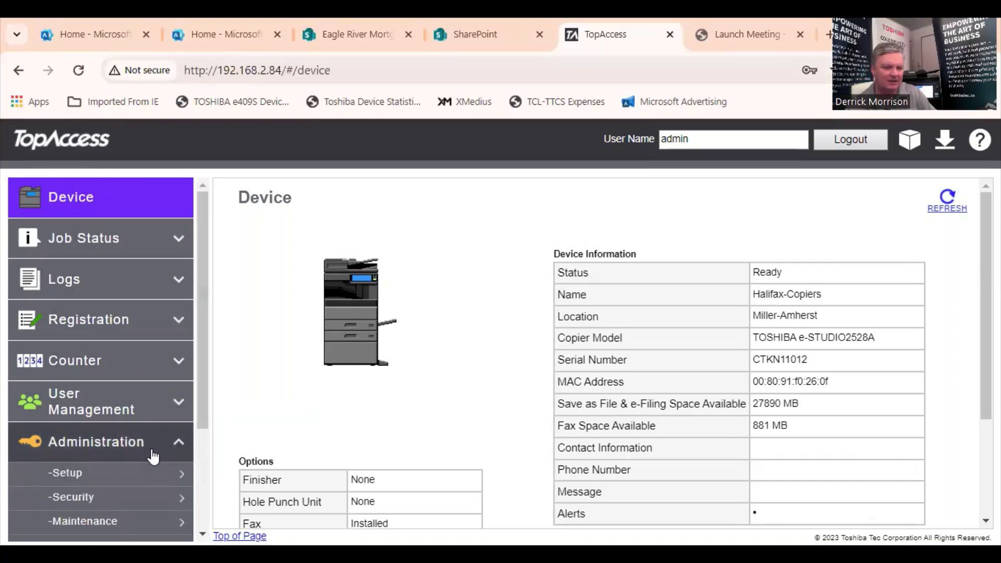
pyautogui.scroll(-3, 150, 465)
pyautogui.moveTo(150, 465)
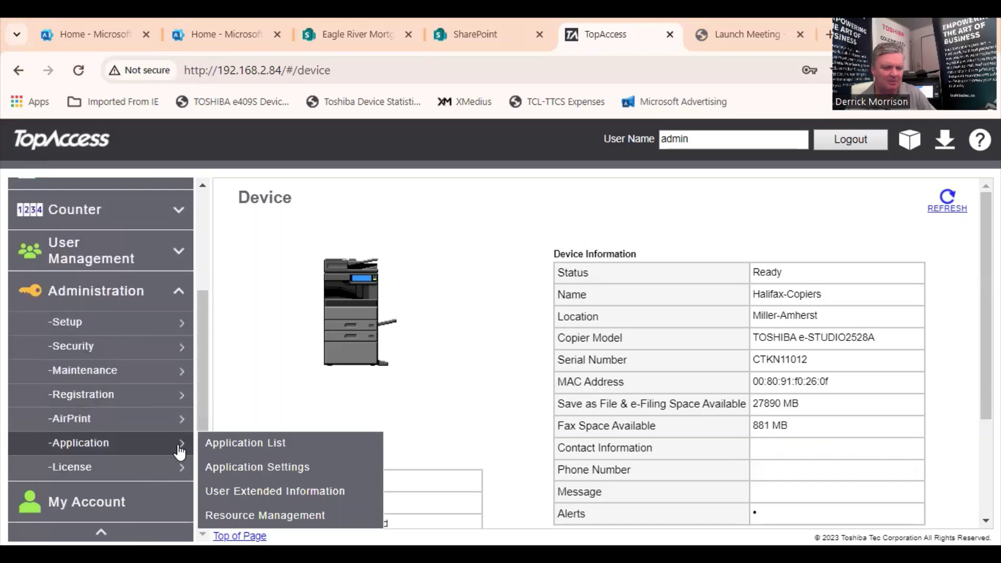
pyautogui.click(223, 443)
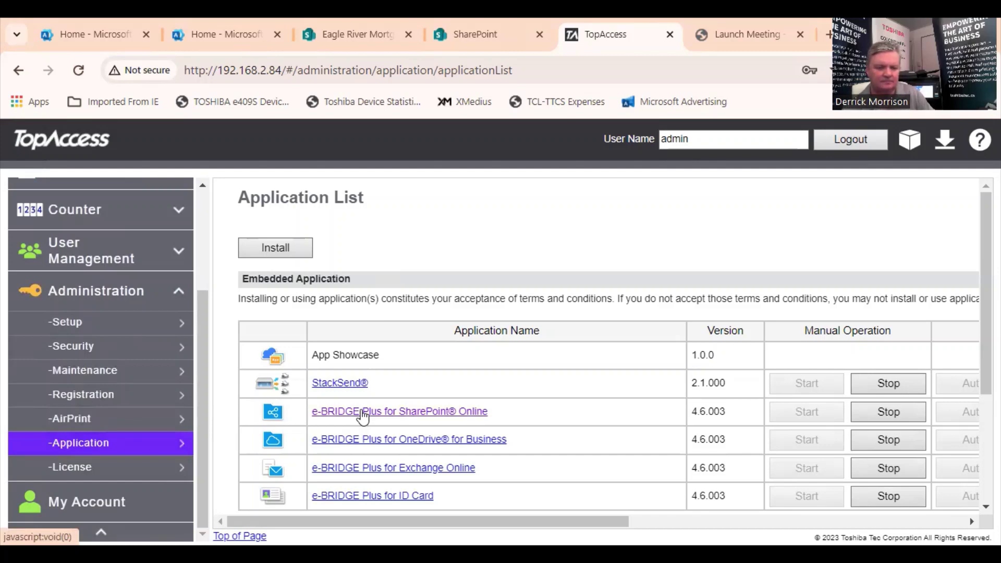
# Review the e-BRIDGE Plus for SharePoint Online settings: Shared Home Folder enabled, user permissions, and the Eagle River featured site.
pyautogui.click(363, 415)
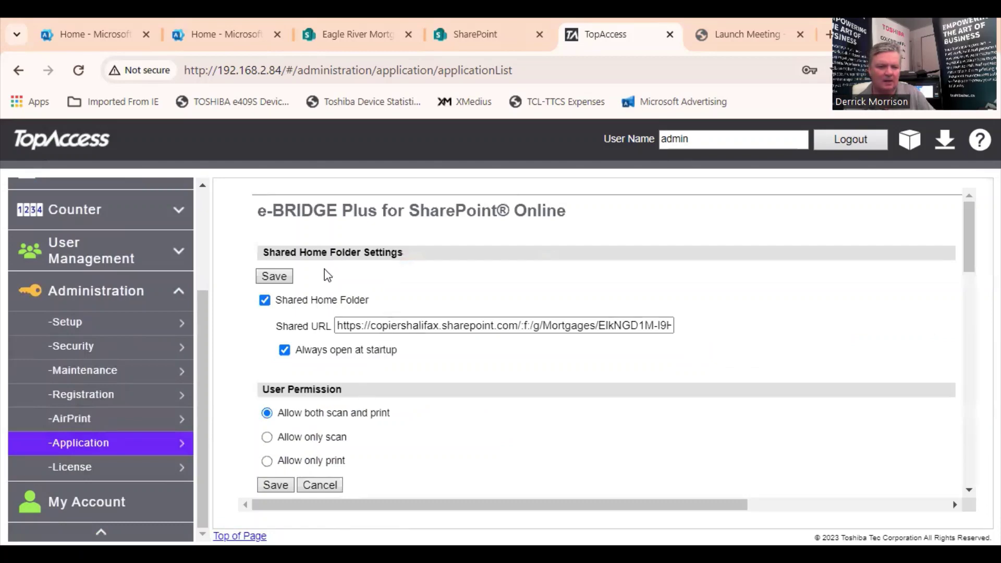
pyautogui.scroll(-2, 327, 284)
pyautogui.scroll(-2, 328, 300)
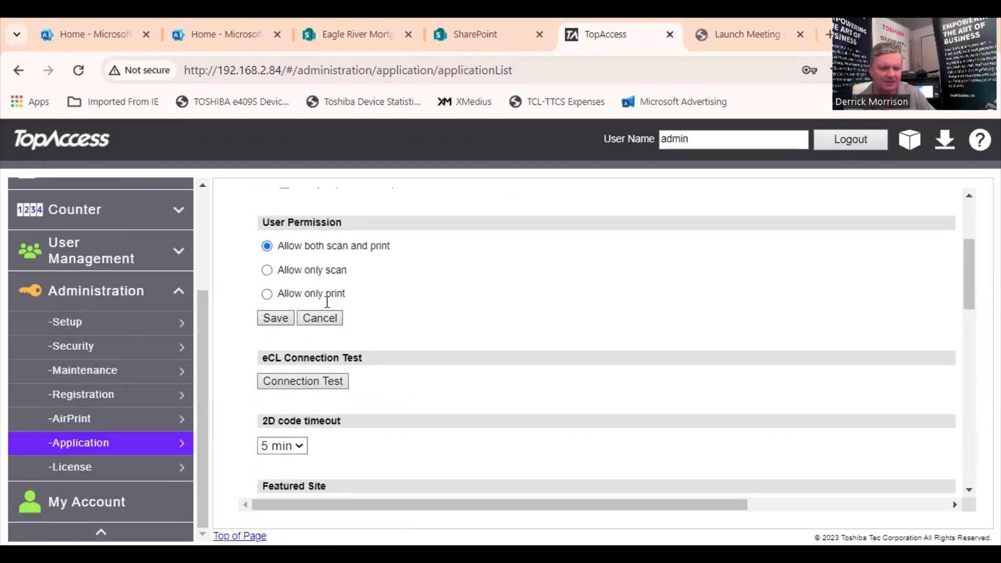
pyautogui.scroll(-3, 328, 302)
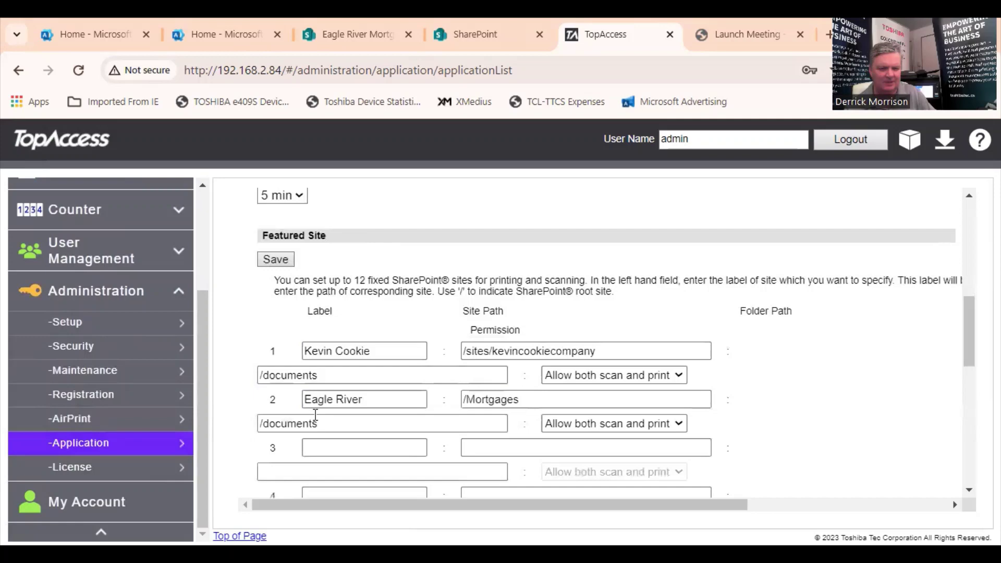
pyautogui.click(322, 401)
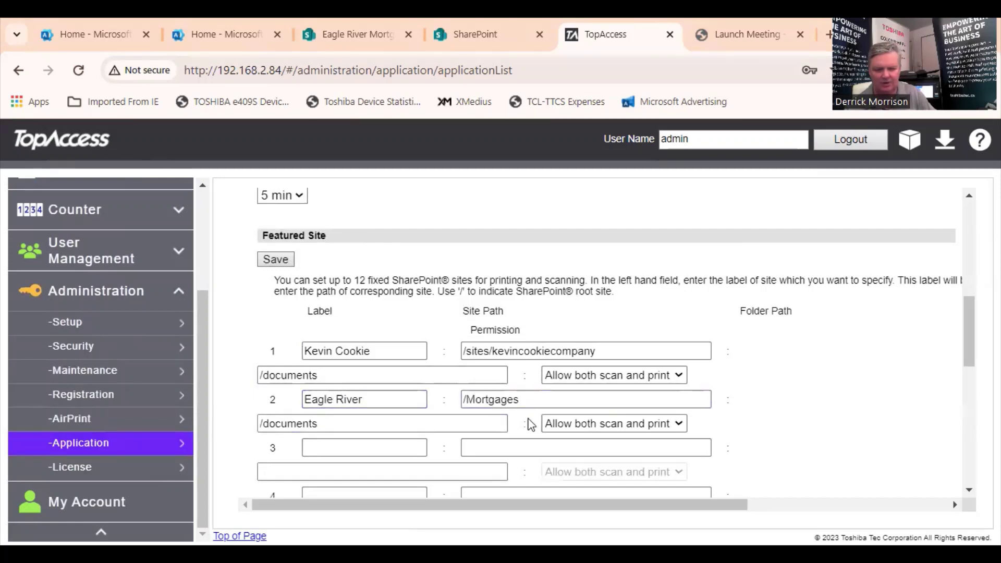
pyautogui.scroll(2, 399, 355)
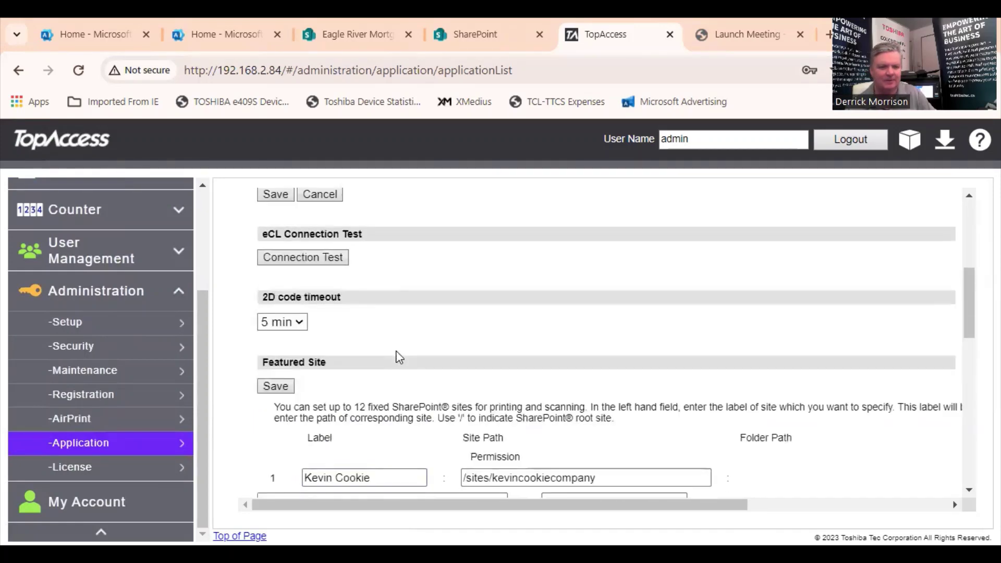
pyautogui.scroll(1, 399, 357)
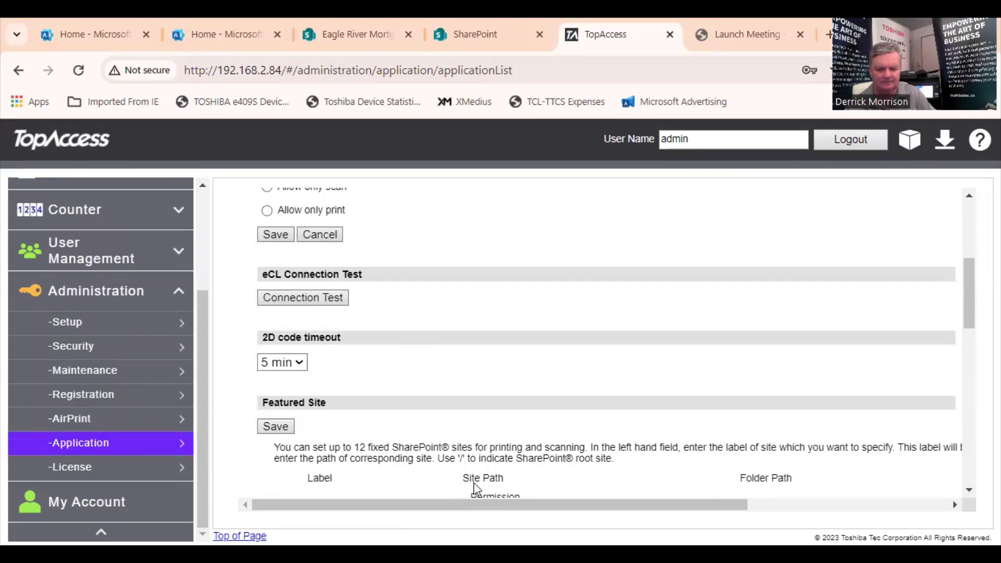
pyautogui.scroll(4, 758, 386)
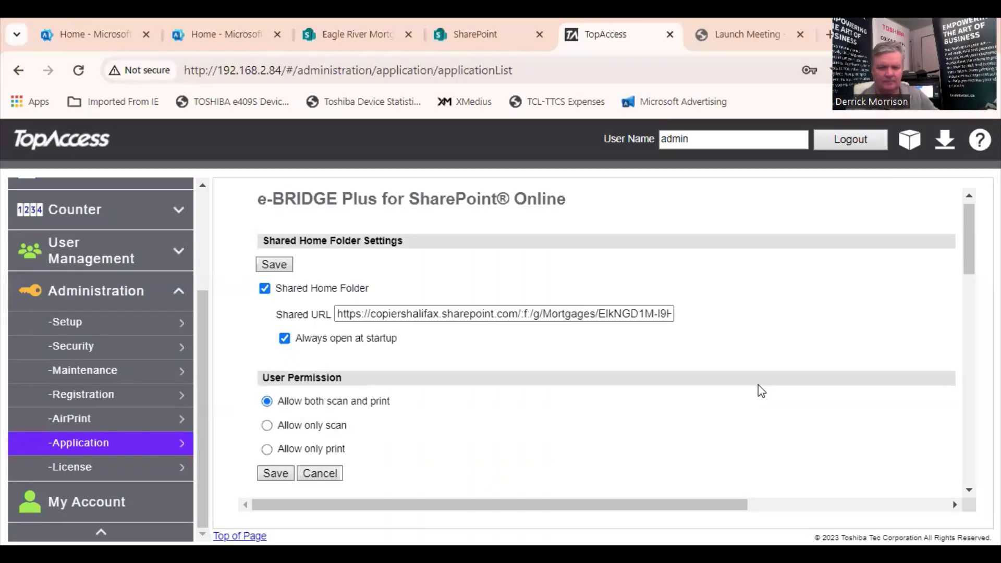
pyautogui.scroll(-2, 663, 417)
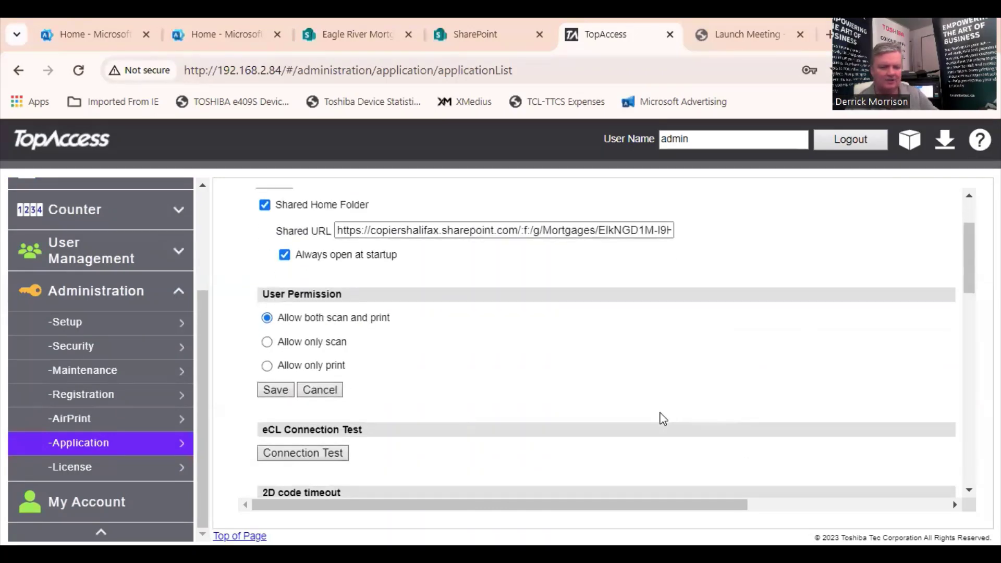